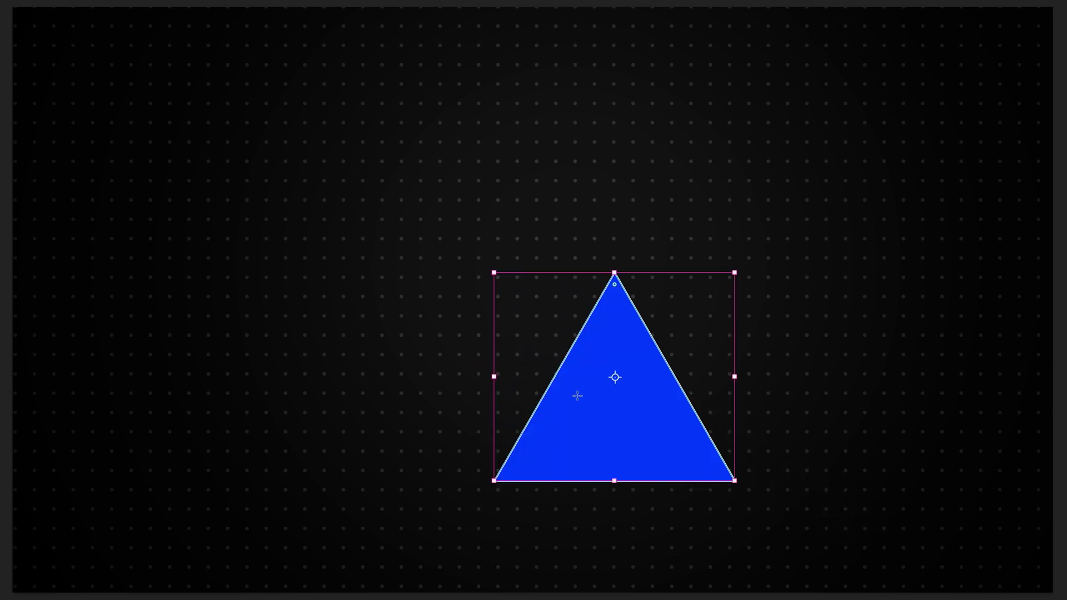
- Move the triangle left and down, then rotate it back upright and resize it from a corner
left_click_drag(611, 371, 527, 398)
left_click(533, 402)
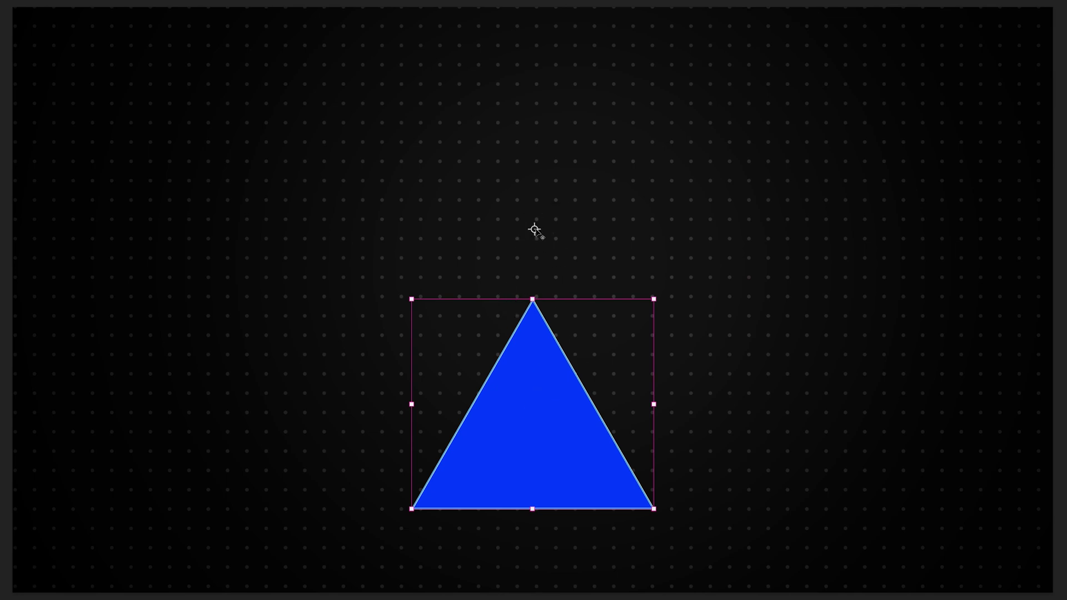
left_click_drag(708, 425, 686, 410)
left_click_drag(653, 508, 691, 491)
key("alt")
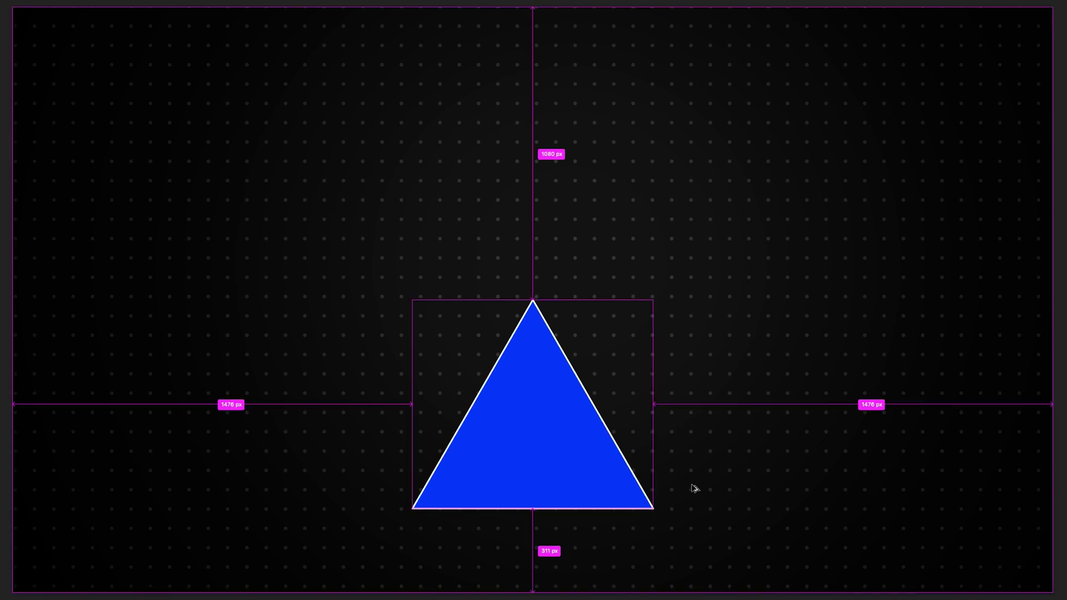
- Put the pivot at the top vertex, rotate the triangle about it, and repeat for copies
left_click_drag(778, 327, 642, 480)
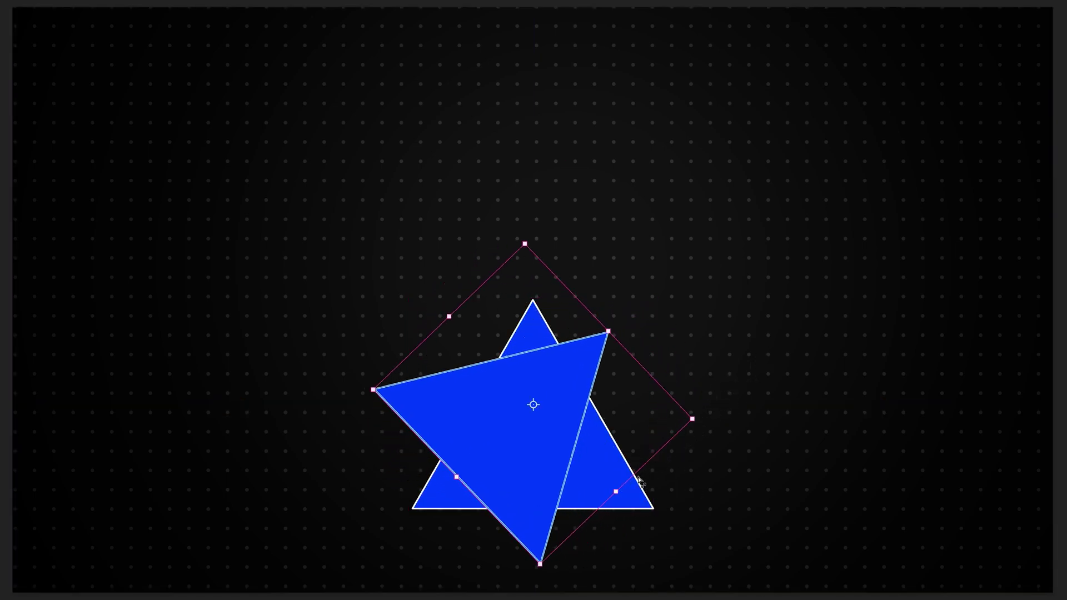
key("super+z")
left_click_drag(531, 392, 532, 300)
left_click_drag(698, 378, 531, 478)
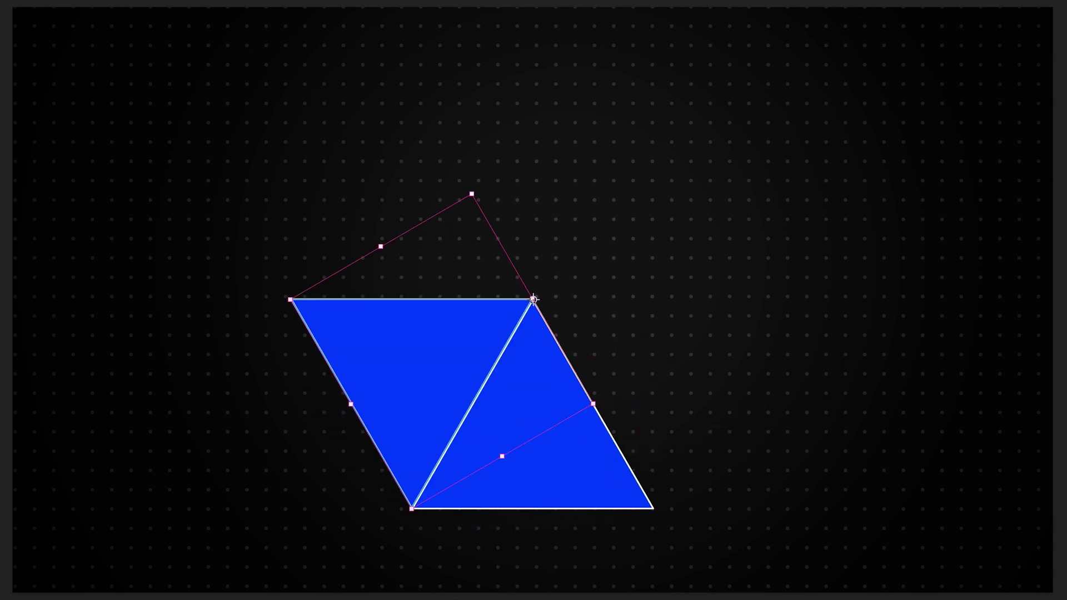
key("super+j")
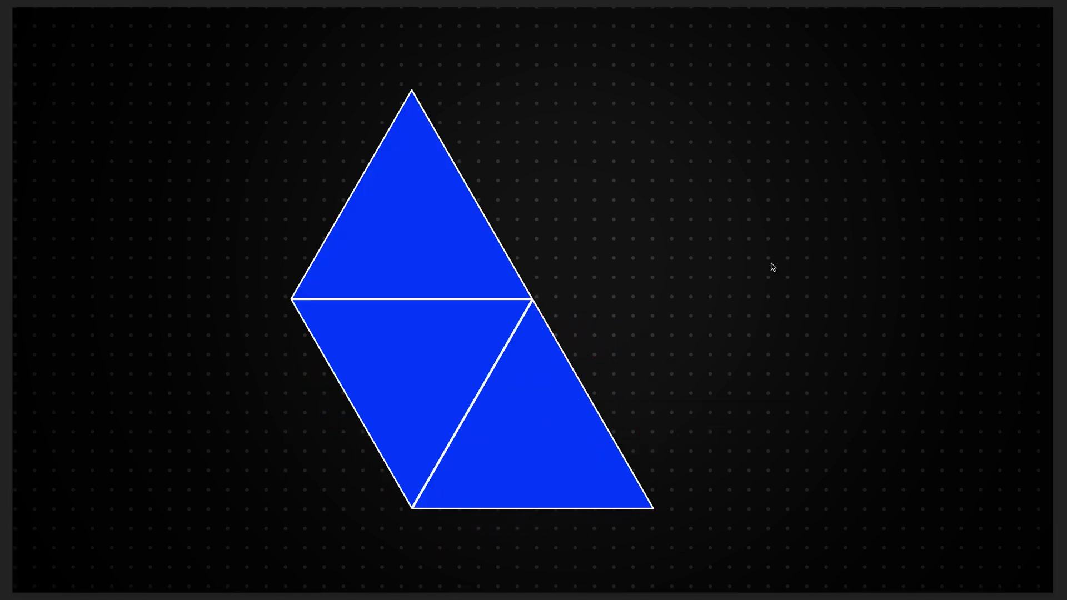
key("super+j")
key("super+j")
key("super+j")
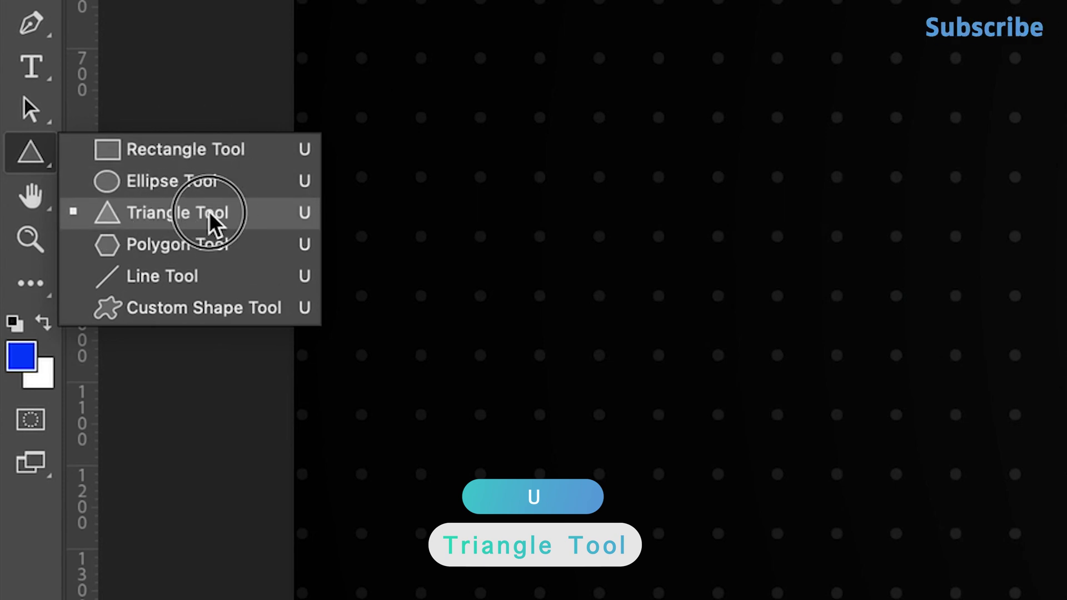
- Draw an equilateral blue triangle on the dotted canvas with the Triangle Tool
left_click(299, 209)
left_click_drag(383, 245, 744, 515)
key("shift")
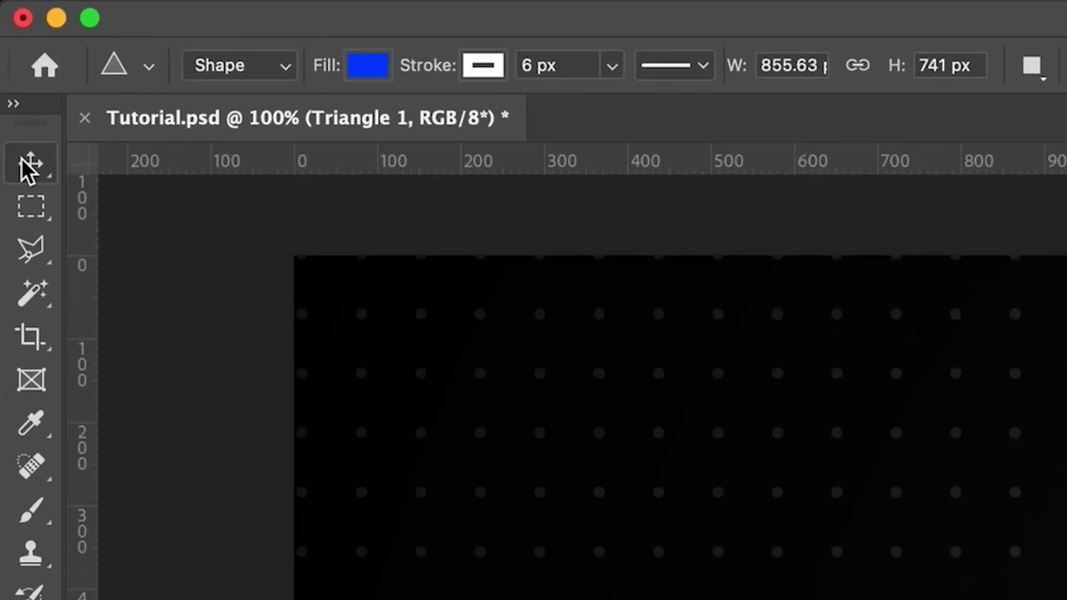
- Move the triangle so its top vertex sits exactly at the canvas centre
left_click(42, 166)
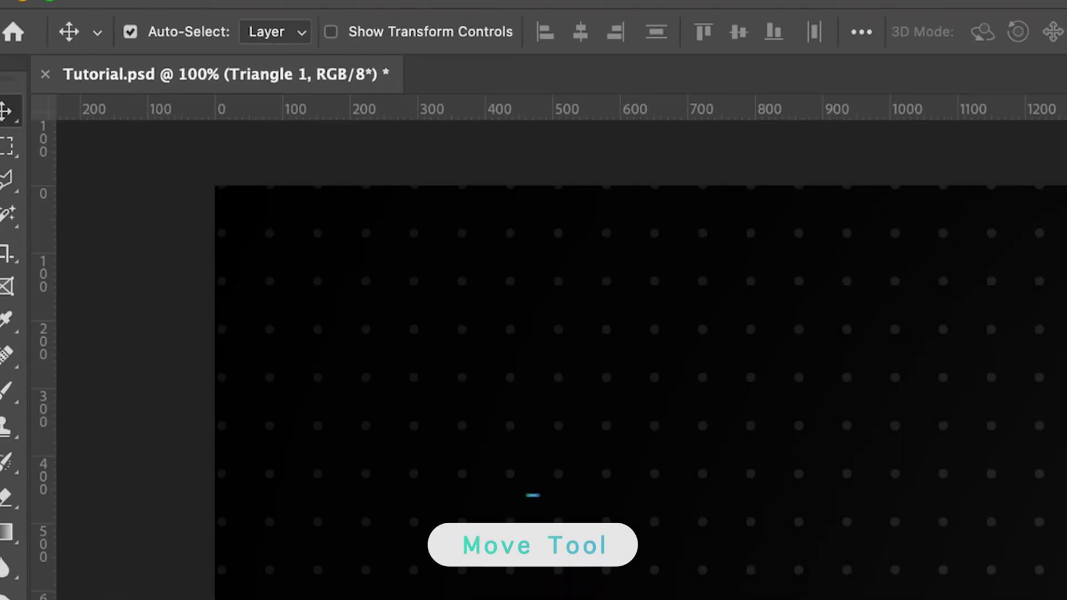
left_click_drag(507, 290, 556, 400)
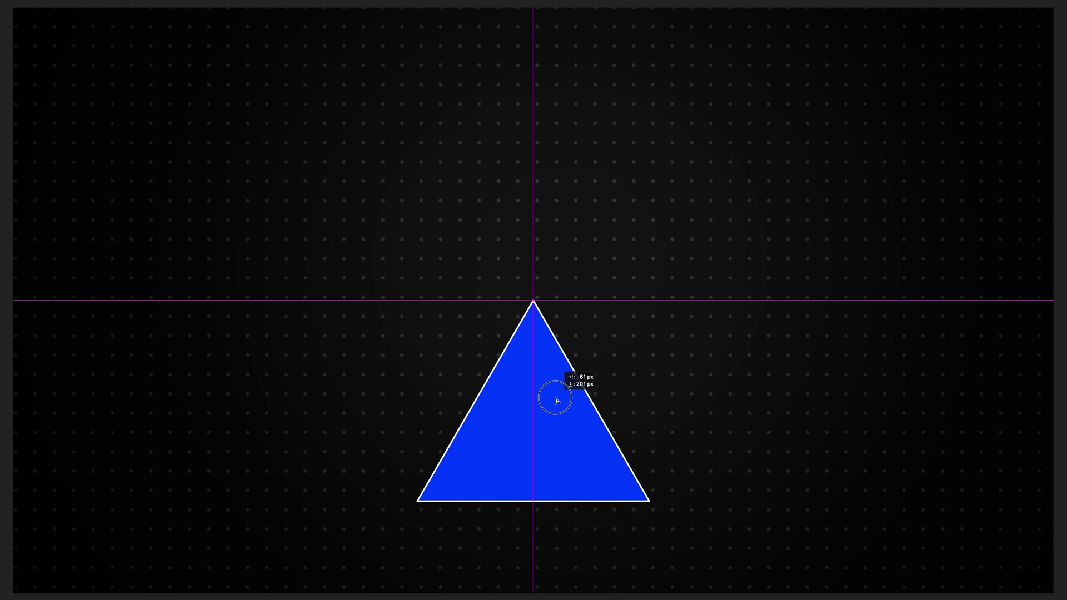
left_click_drag(555, 399, 557, 398)
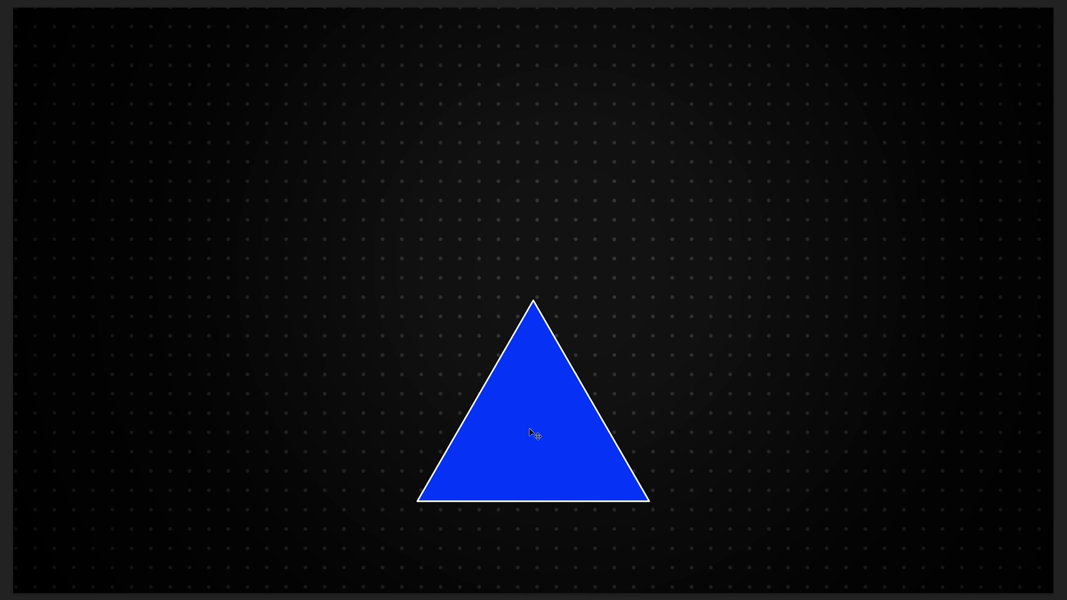
- Test rotating and resizing the triangle under Free Transform, undoing each back to upright
key("ctrl+t")
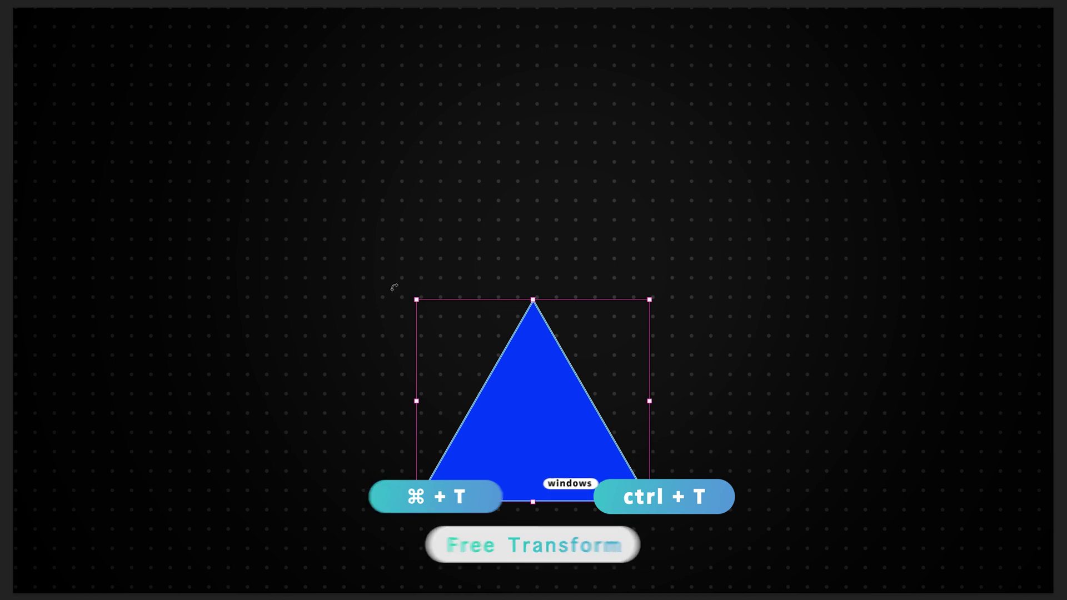
left_click_drag(393, 286, 474, 281)
left_click_drag(532, 448, 502, 341)
key("ctrl+z")
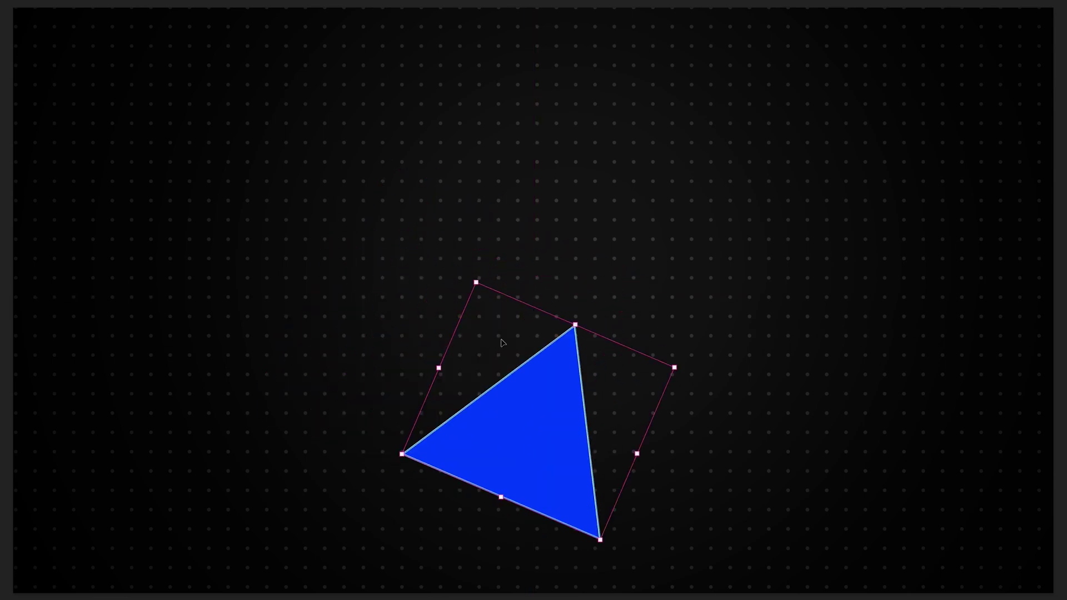
key("ctrl+z")
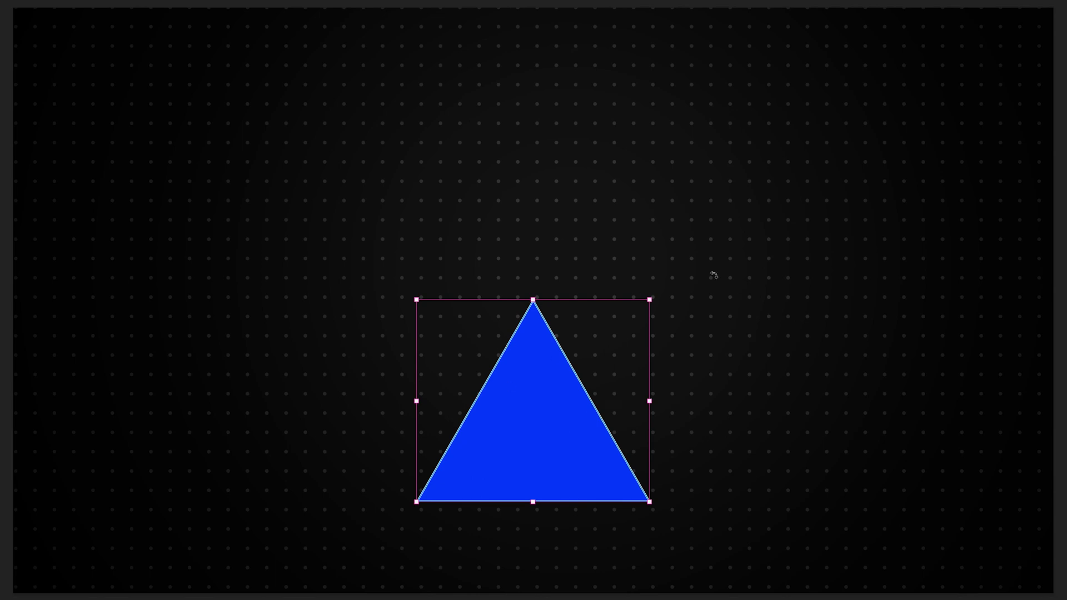
left_click_drag(674, 273, 705, 410)
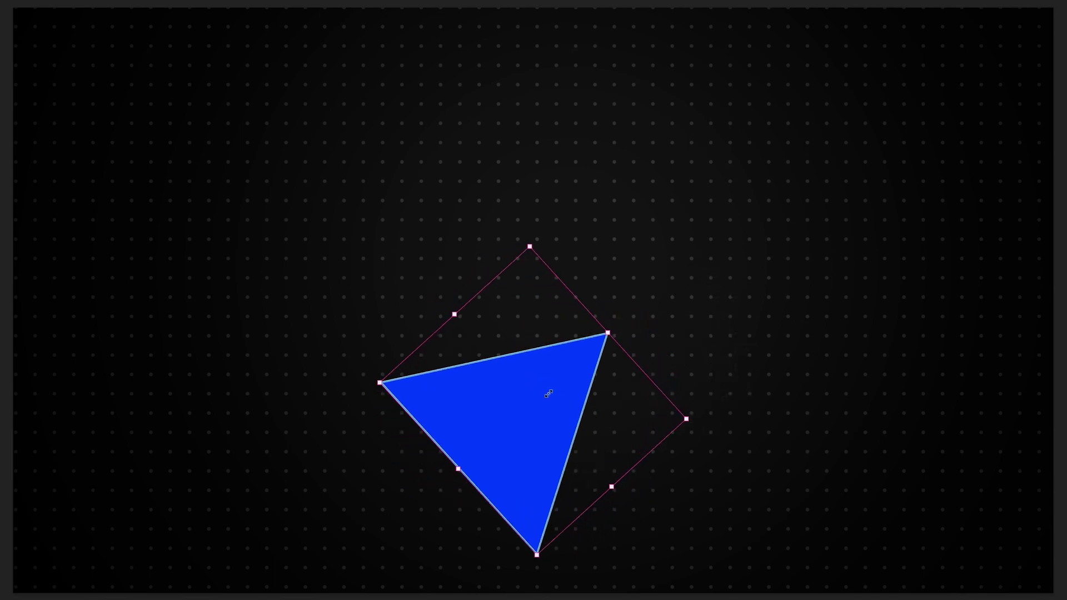
key("ctrl+z")
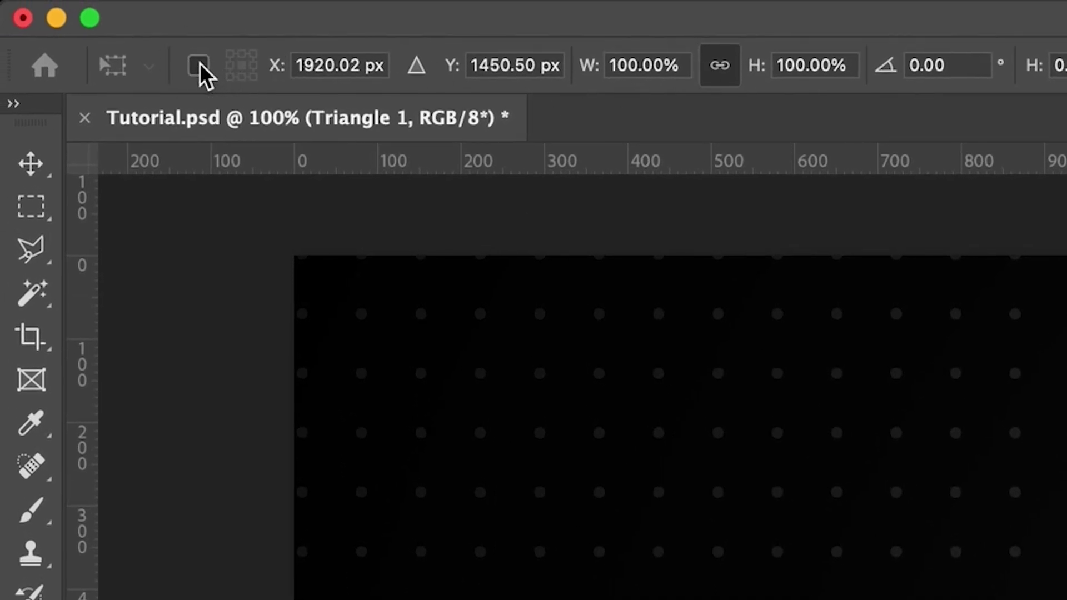
- Show the reference point, drag the pivot up-left off the triangle, and swing it to about 53°
left_click(199, 66)
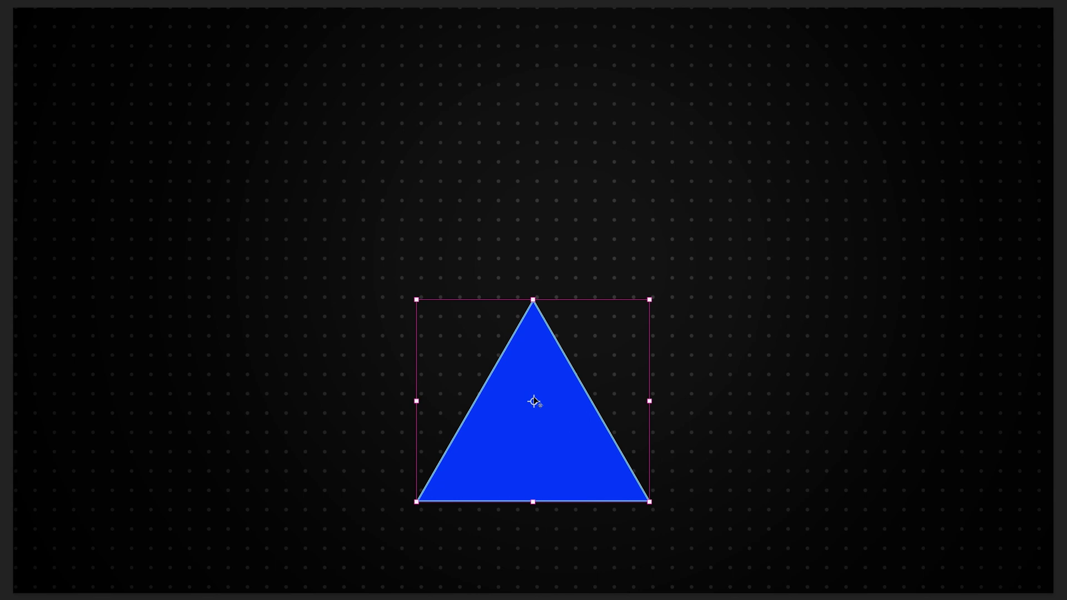
left_click_drag(532, 404, 552, 347)
left_click_drag(675, 382, 632, 403)
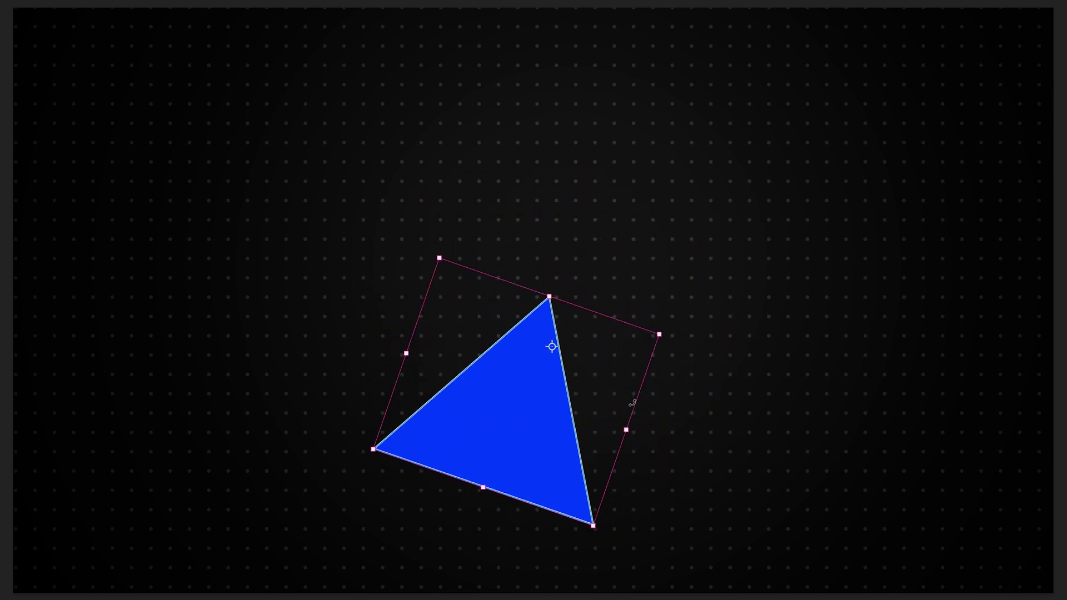
left_click_drag(551, 346, 327, 142)
left_click_drag(655, 439, 630, 441)
- Undo the rotation and try the top-right and then middle-left reference points as the pivot
key("ctrl+z")
key("ctrl+z")
key("ctrl+z")
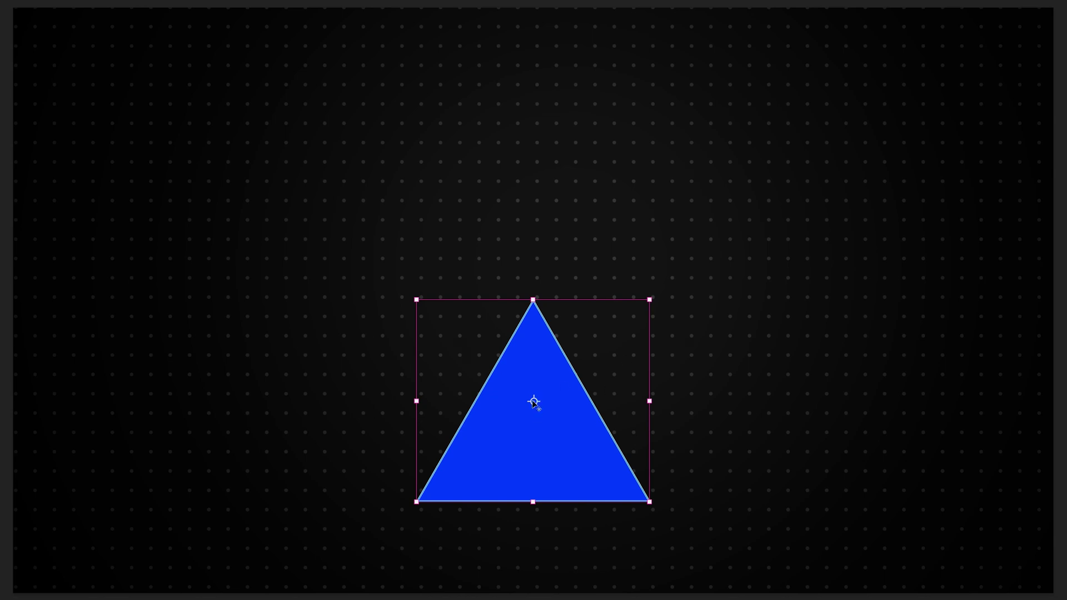
mouse_move(534, 401)
left_mouse_down()
mouse_move(647, 303)
mouse_move(531, 301)
mouse_move(644, 404)
mouse_move(637, 413)
mouse_move(534, 406)
left_mouse_up()
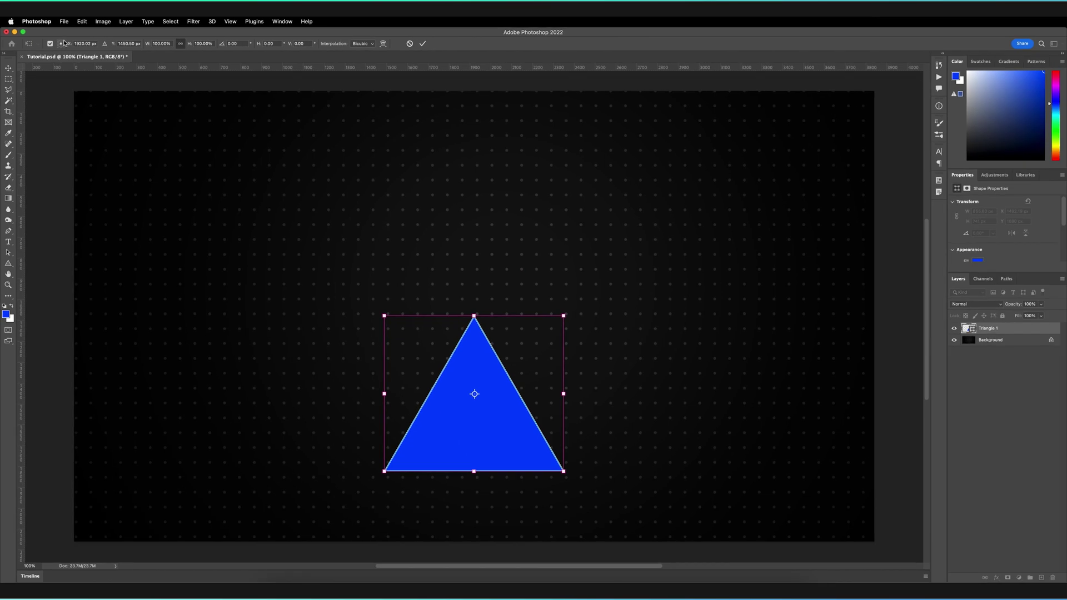
left_click(64, 41)
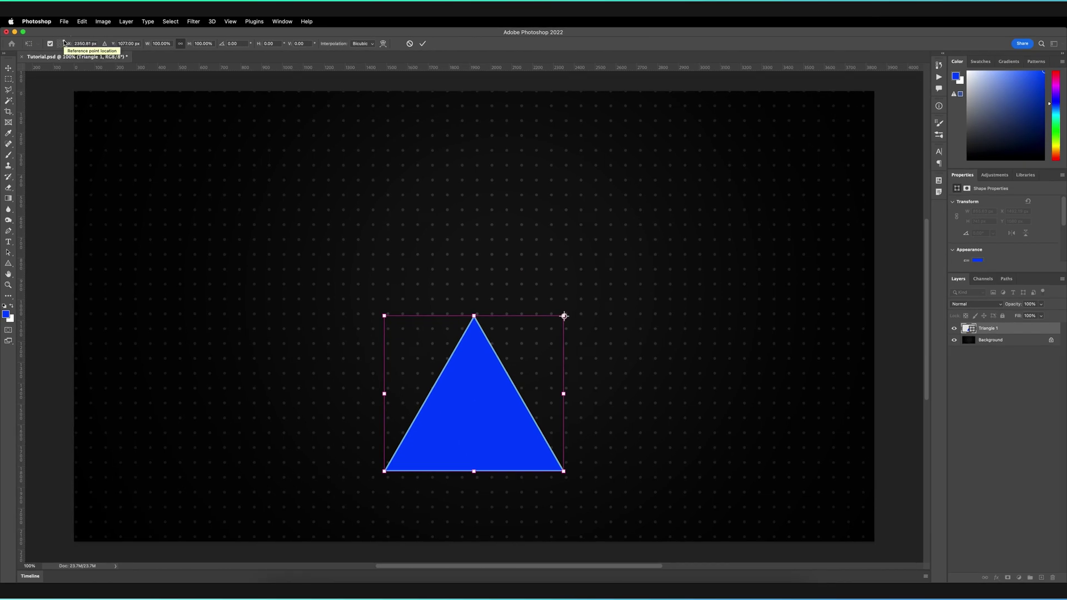
left_click(58, 44)
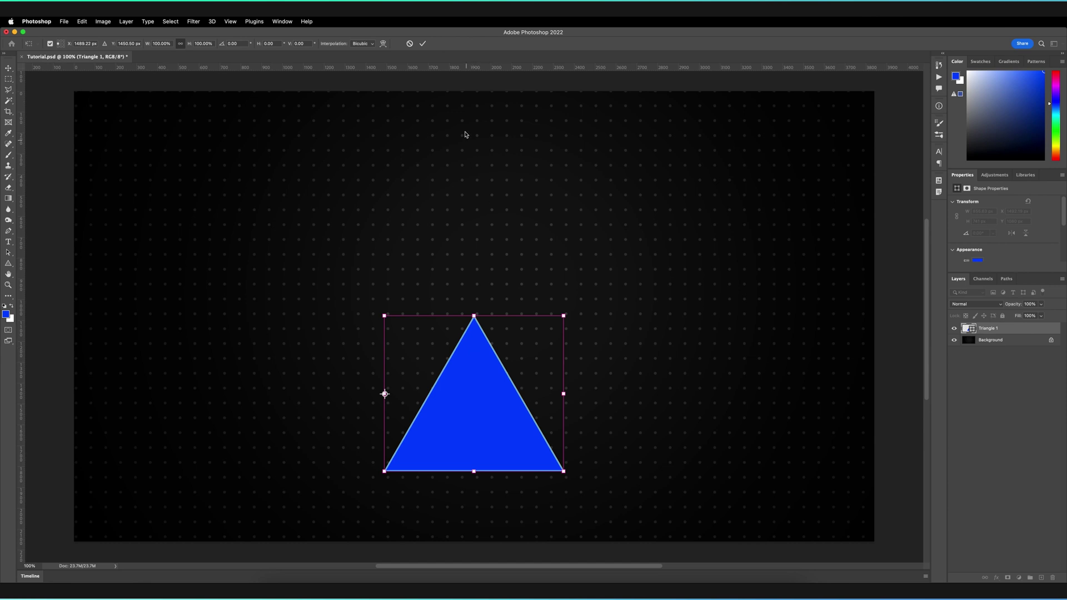
- Commit the transform and open Tools preferences to enable Show Reference Point when using Transform
left_click(422, 43)
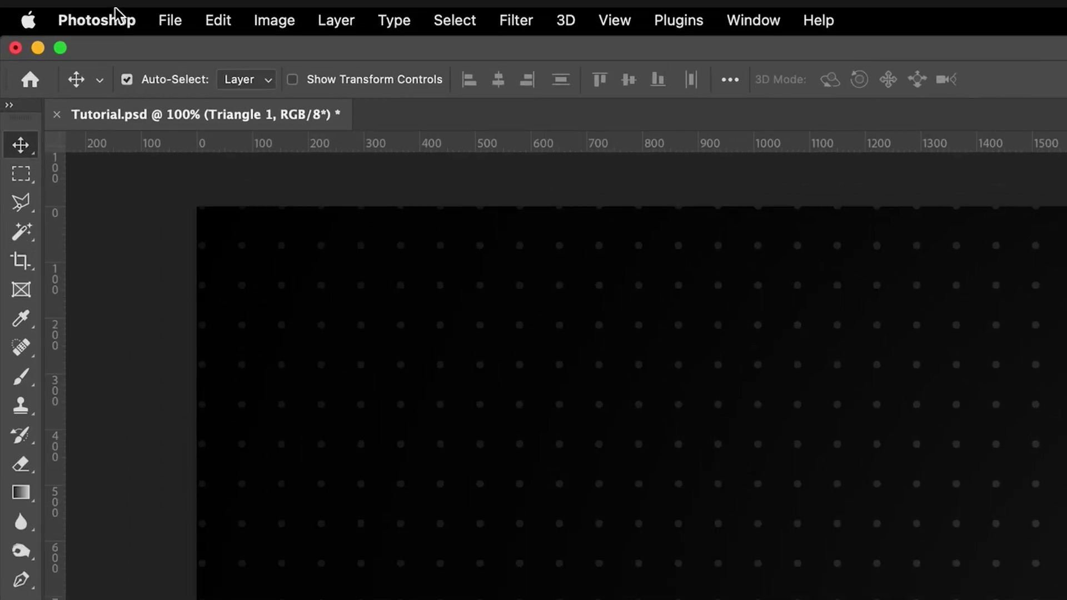
left_click(44, 21)
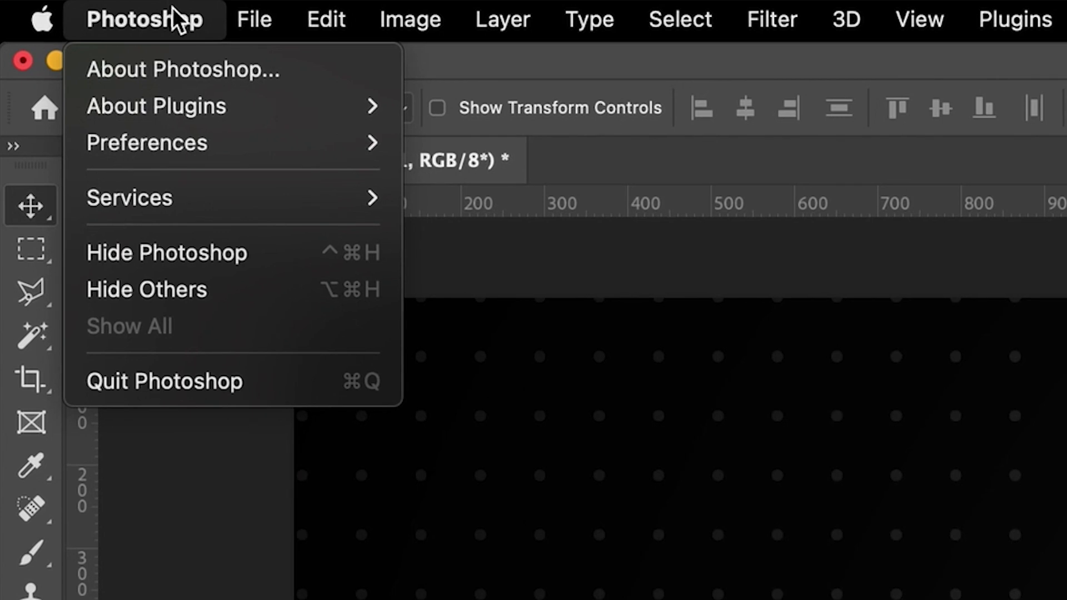
mouse_move(49, 55)
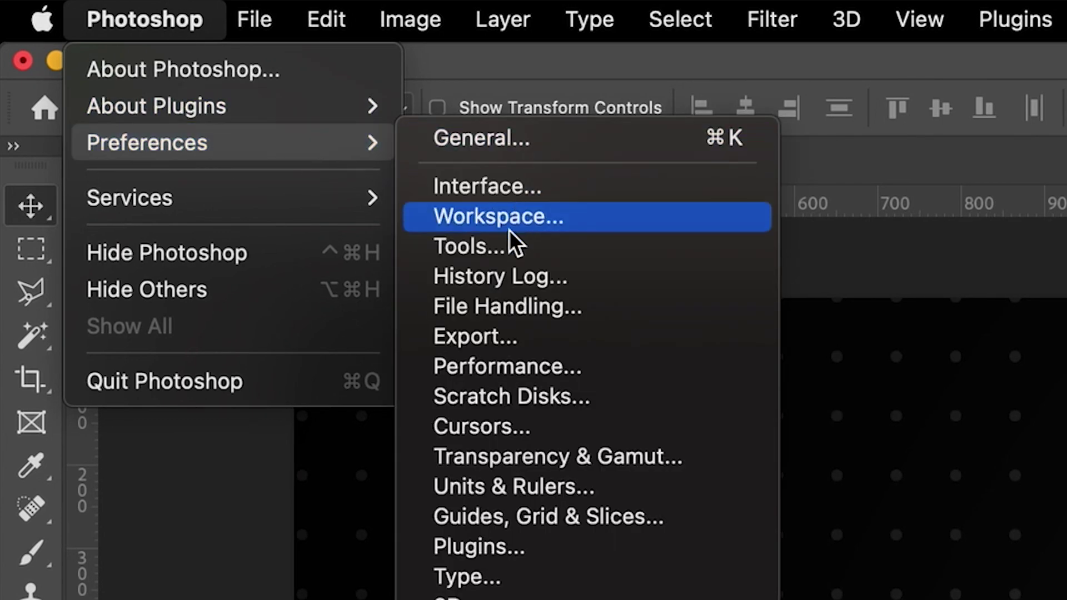
left_click(504, 247)
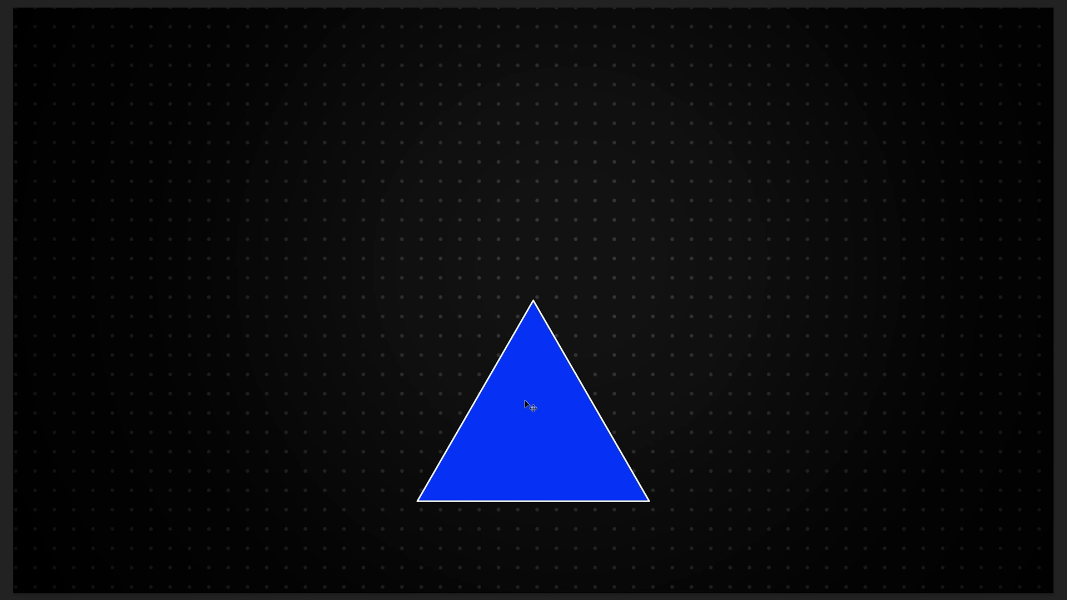
- Select the blue triangle and duplicate it with Free Transform active using Ctrl+Alt+T
left_click(525, 400)
key("ctrl+alt+t")
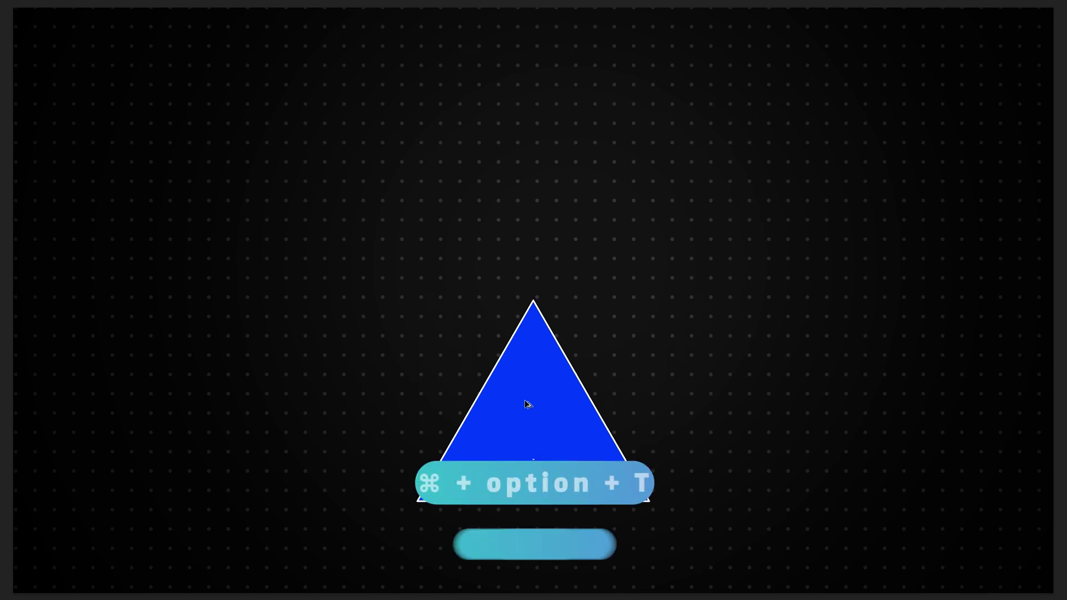
key("ctrl+alt+t")
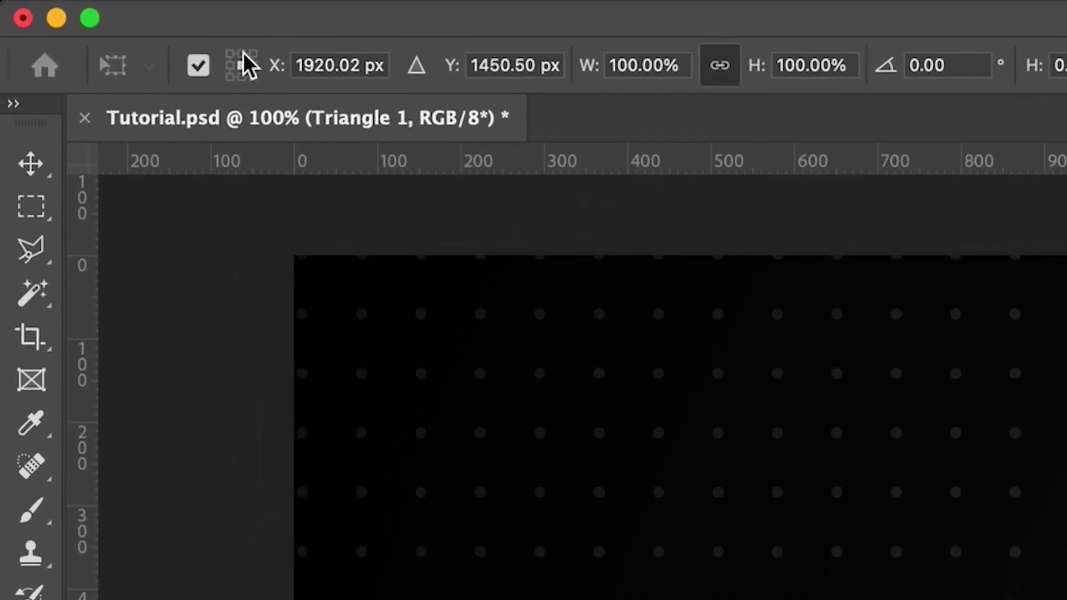
- Rotate the copy exactly 60° around its top point and commit it, forming a rhombus
left_click(243, 53)
key("super+alt+t")
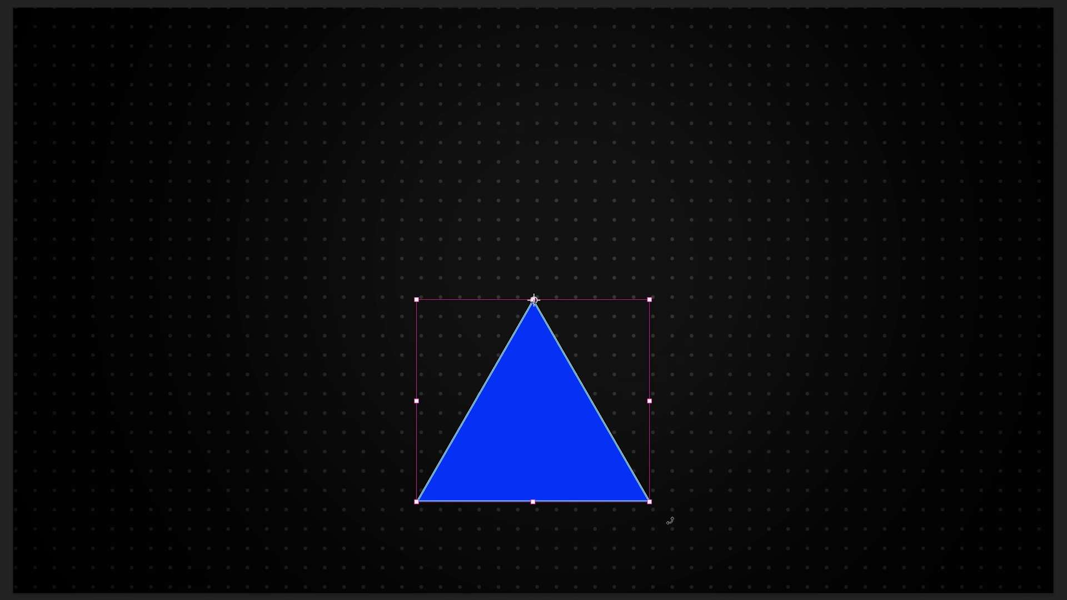
left_click_drag(695, 513, 487, 429)
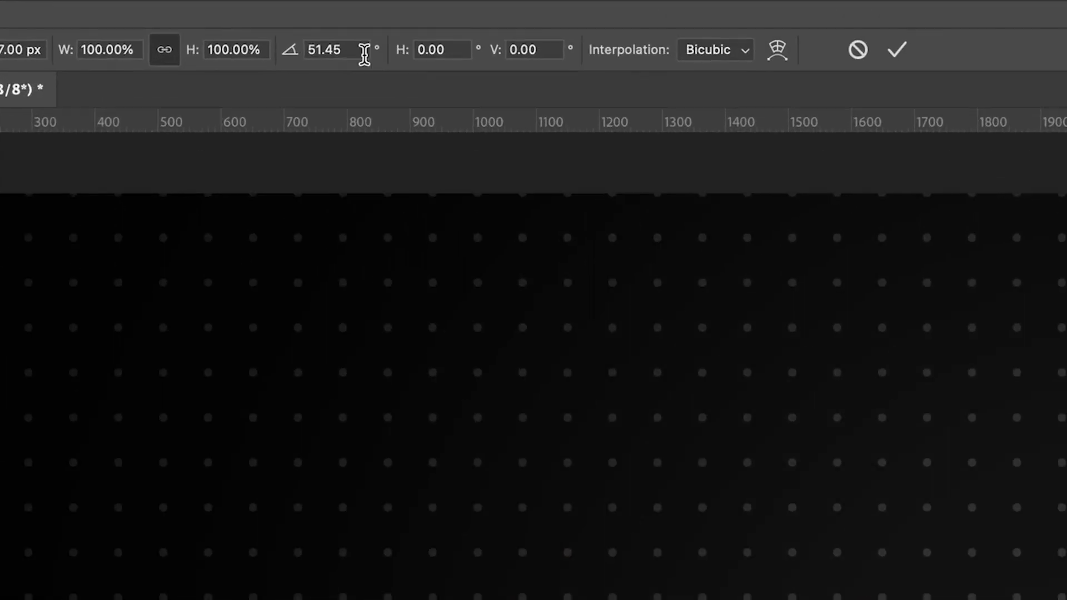
left_click(323, 49)
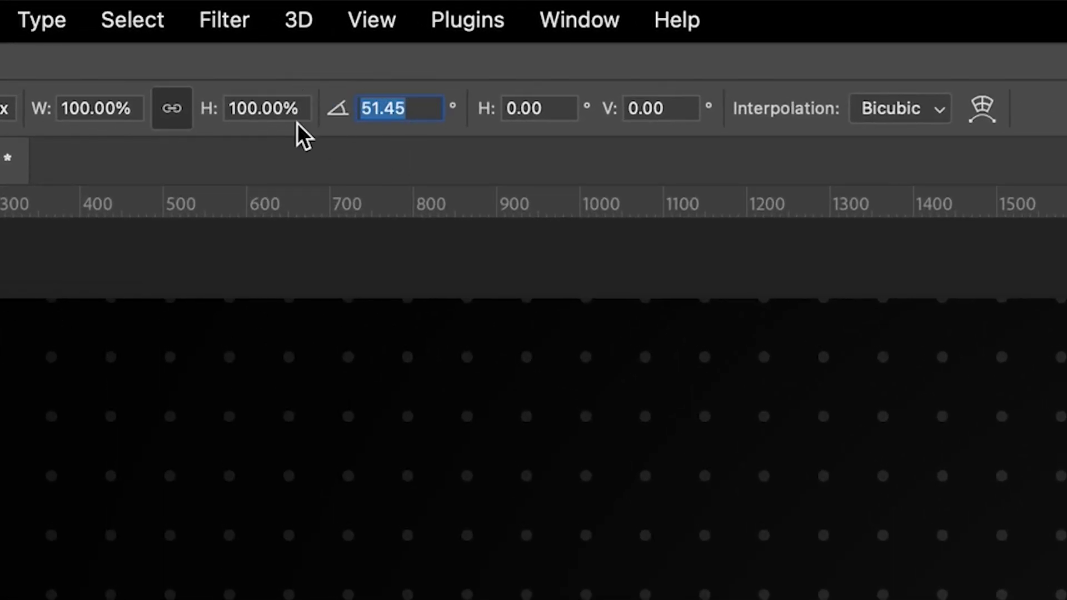
type("60")
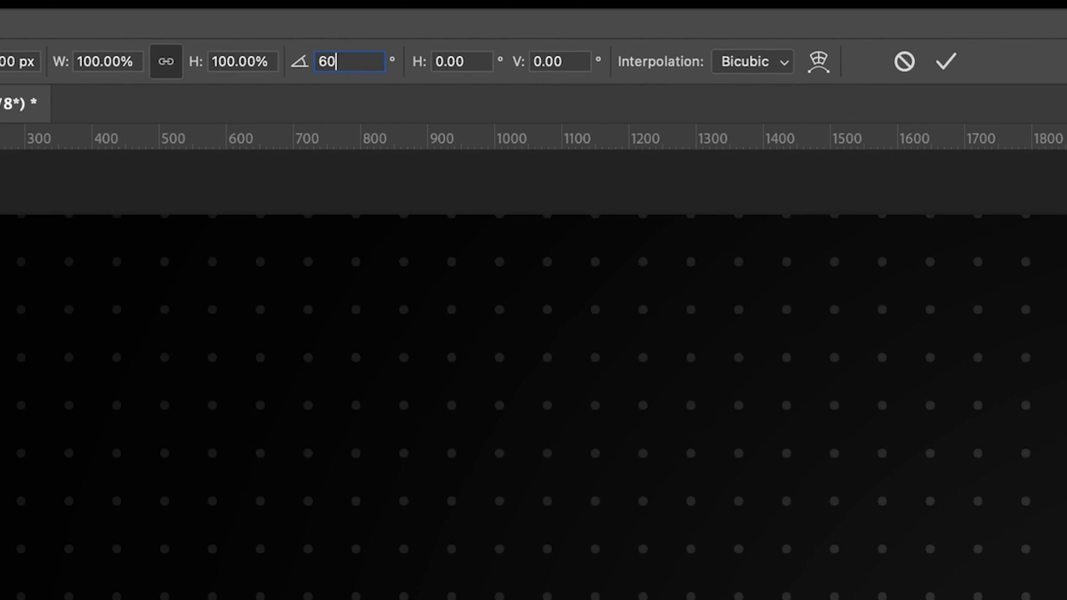
key("Return")
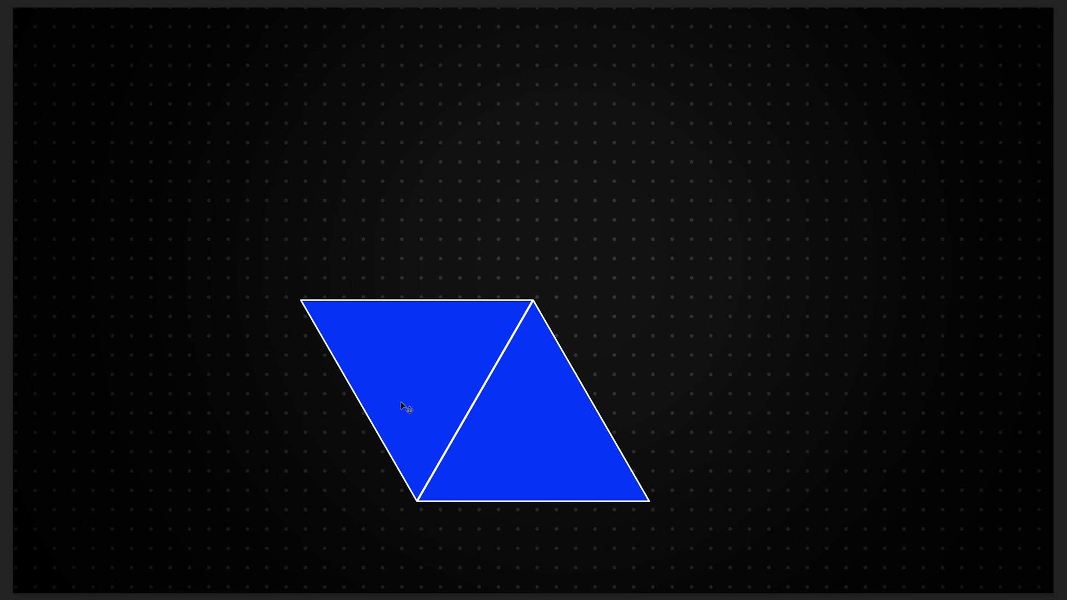
- Repeat the 60° copy-and-rotate until six triangles form the hexagon, then drag the lower-right triangle out
key("ctrl+shift+alt+t")
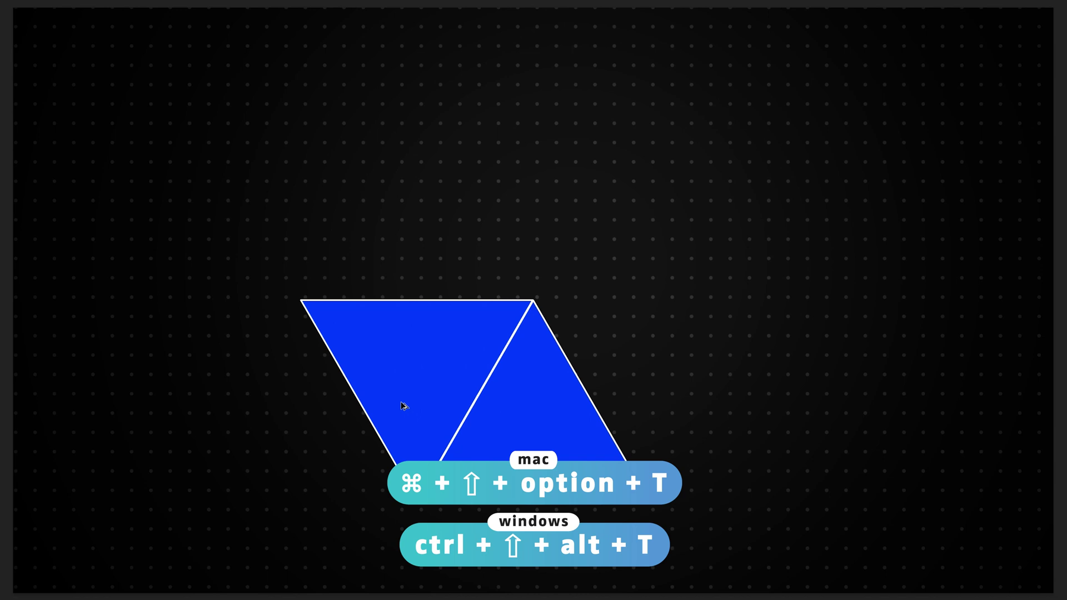
key("ctrl+shift+alt+t")
key("ctrl+shift+alt+t")
key("ctrl+shift+alt+t")
key("ctrl+shift+alt+t")
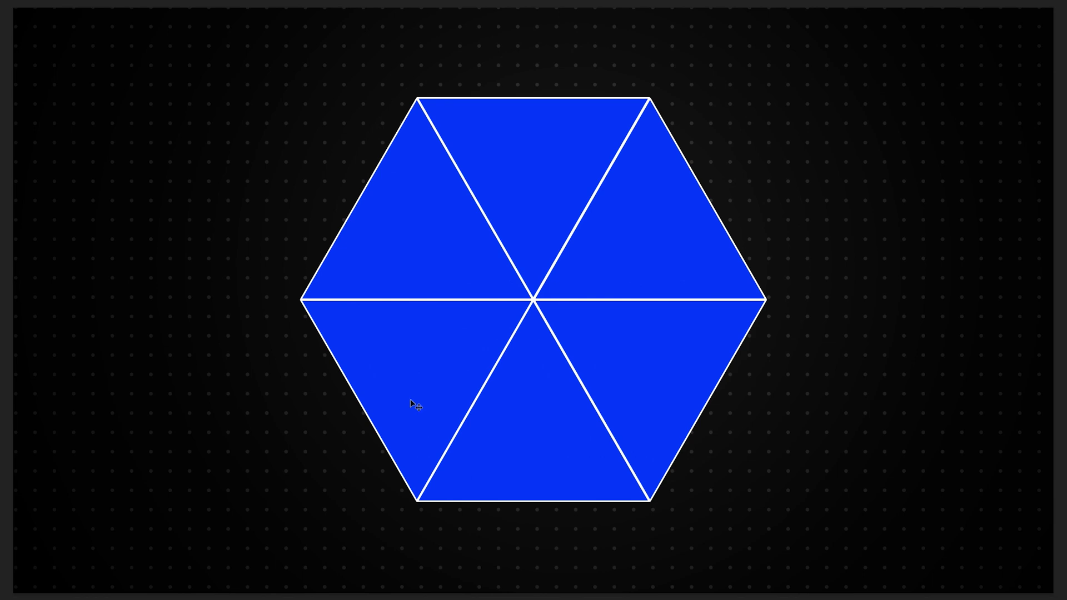
left_click_drag(645, 343, 676, 351)
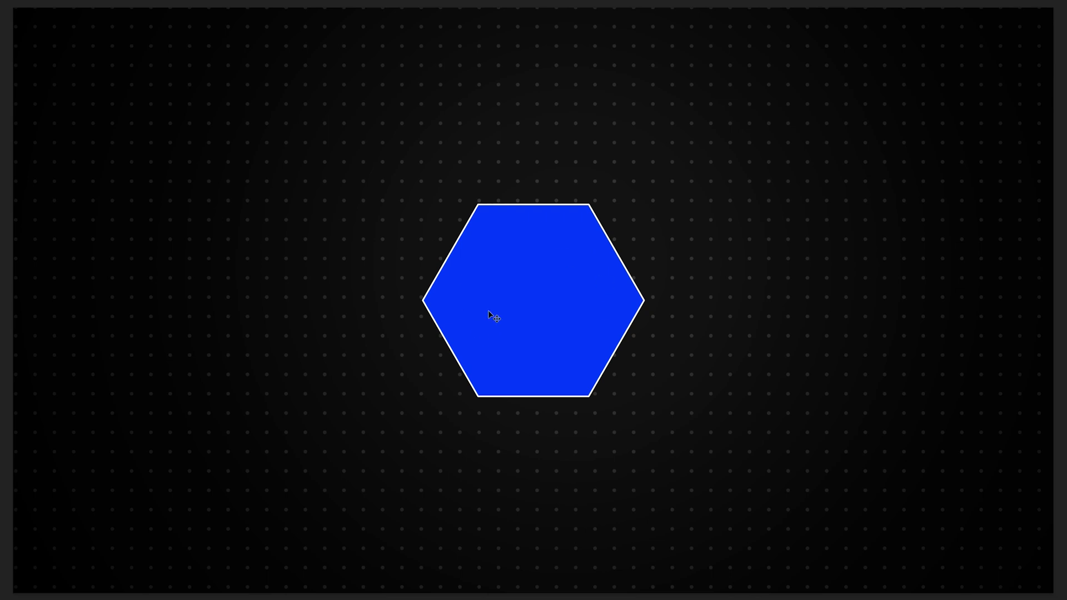
- Move the pivot to the hexagon's top-right corner and scale it from the bottom-edge handle
key("ctrl+t")
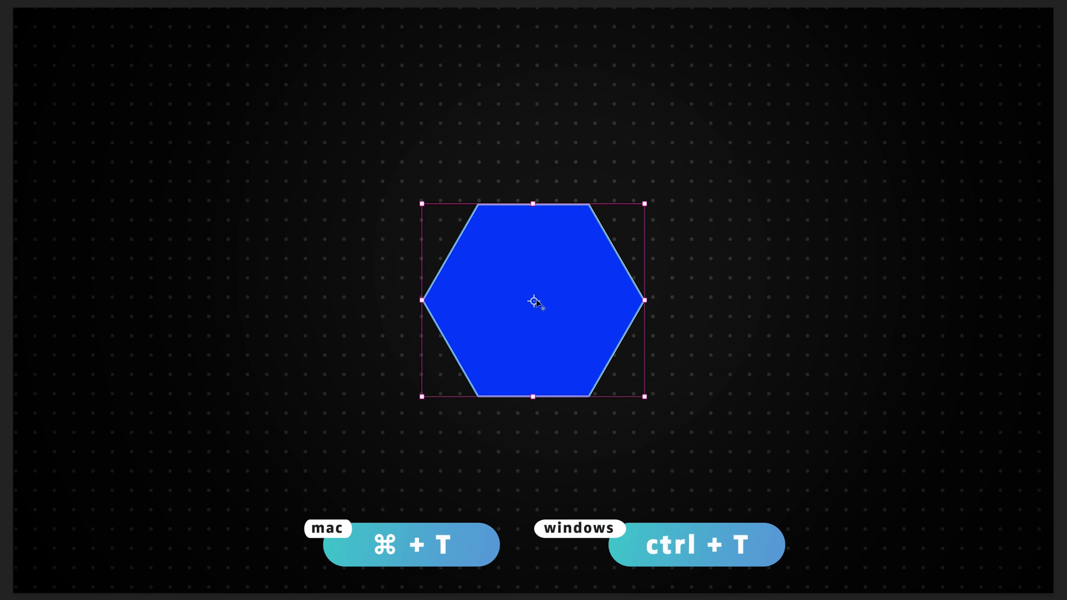
left_click_drag(535, 301, 644, 205)
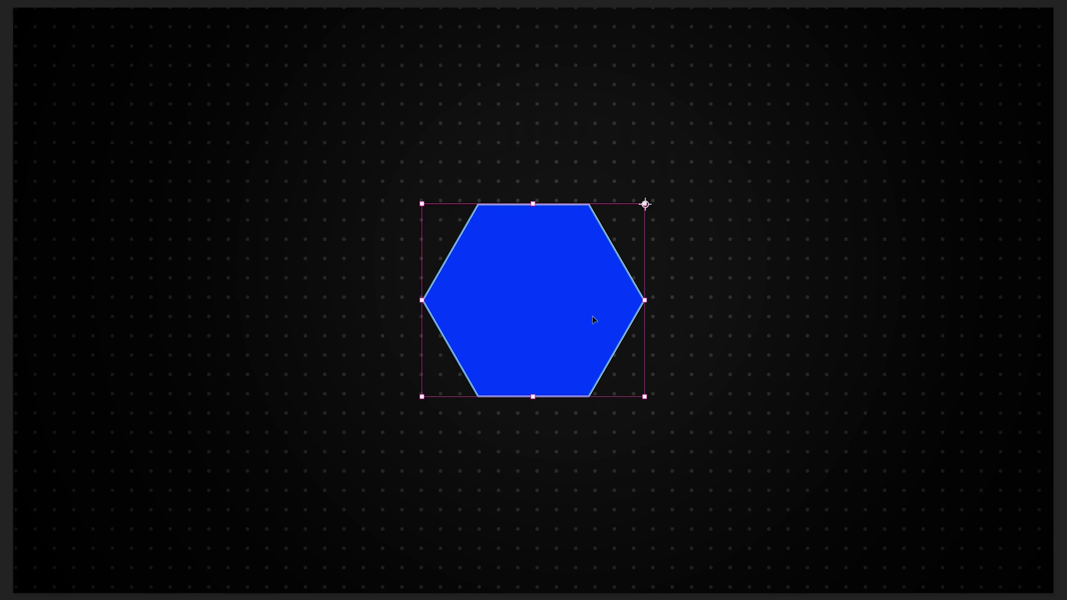
left_click_drag(534, 397, 535, 520)
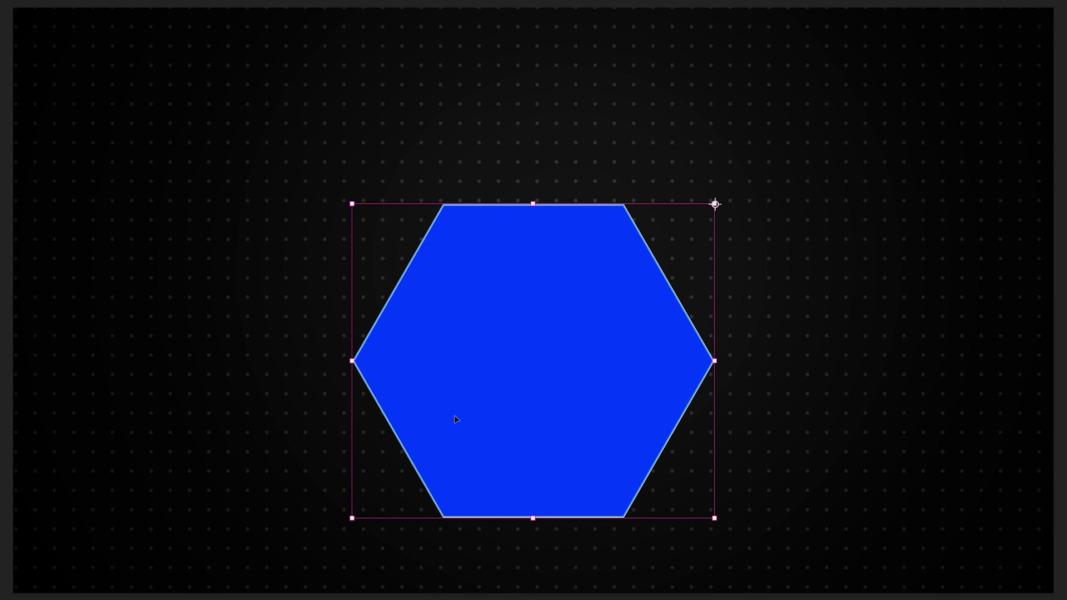
left_click_drag(533, 518, 581, 512)
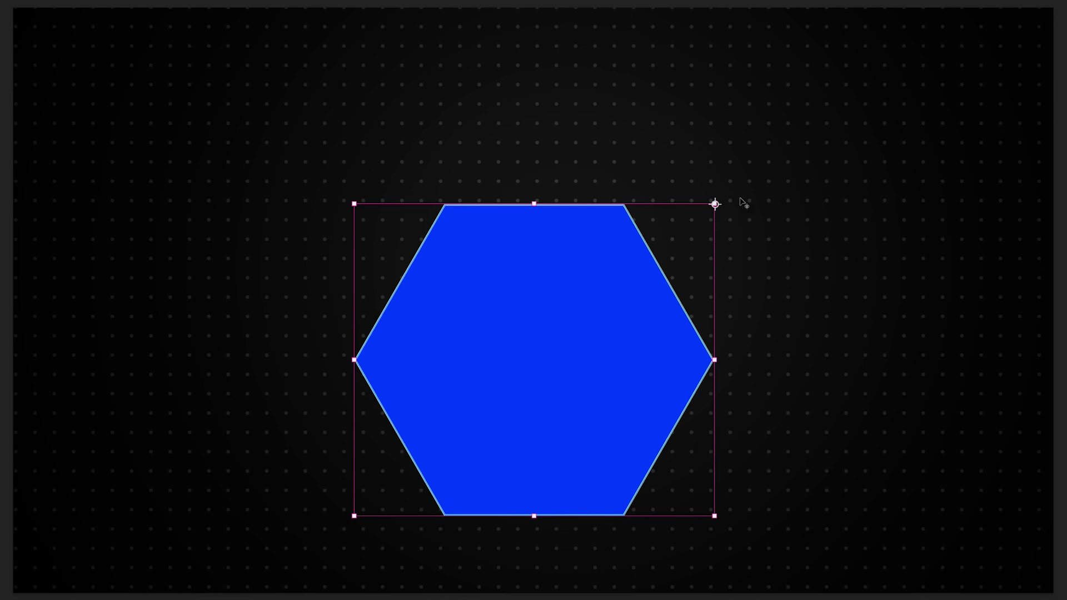